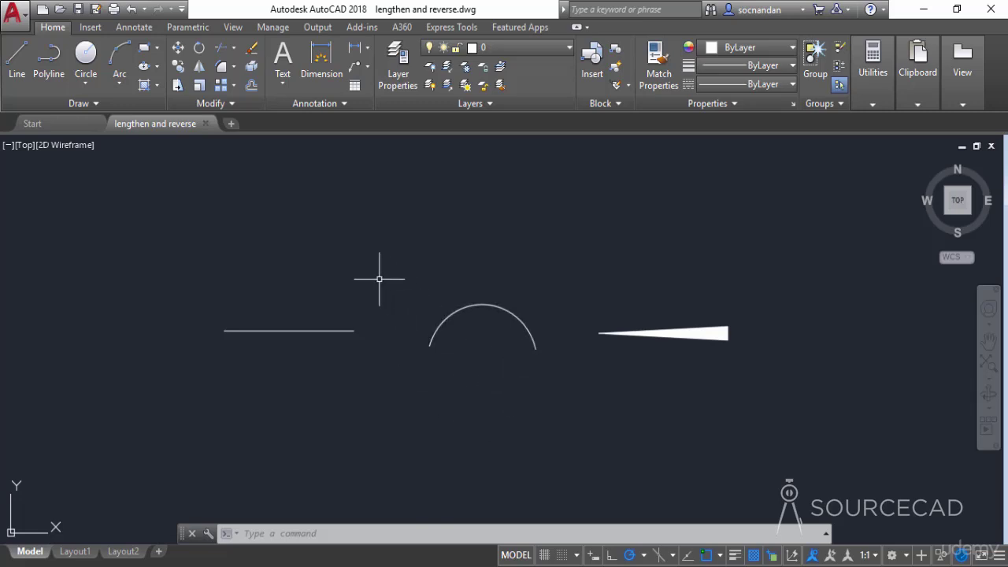
- Measure the horizontal line and the arc with the Lengthen command
click(218, 102)
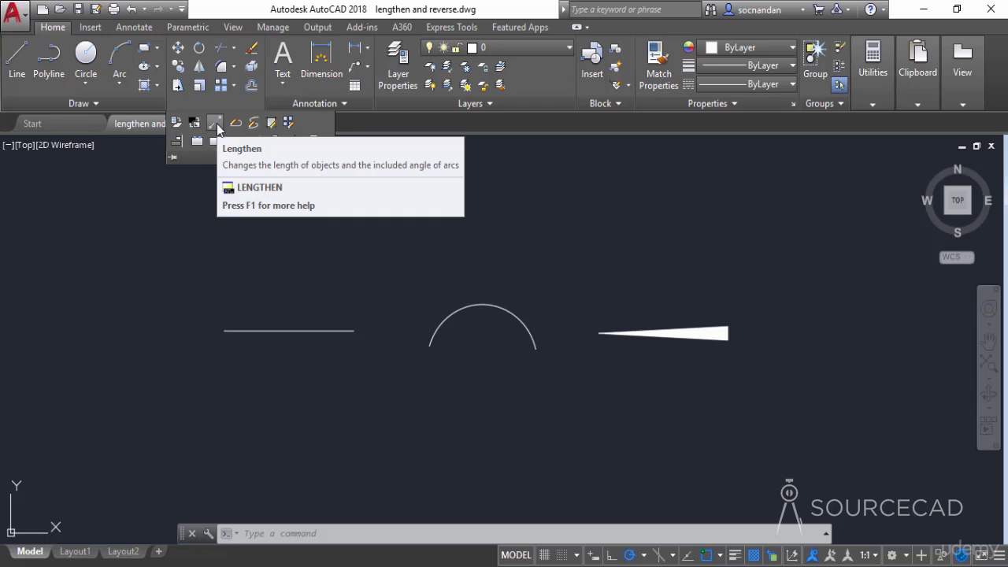
click(215, 124)
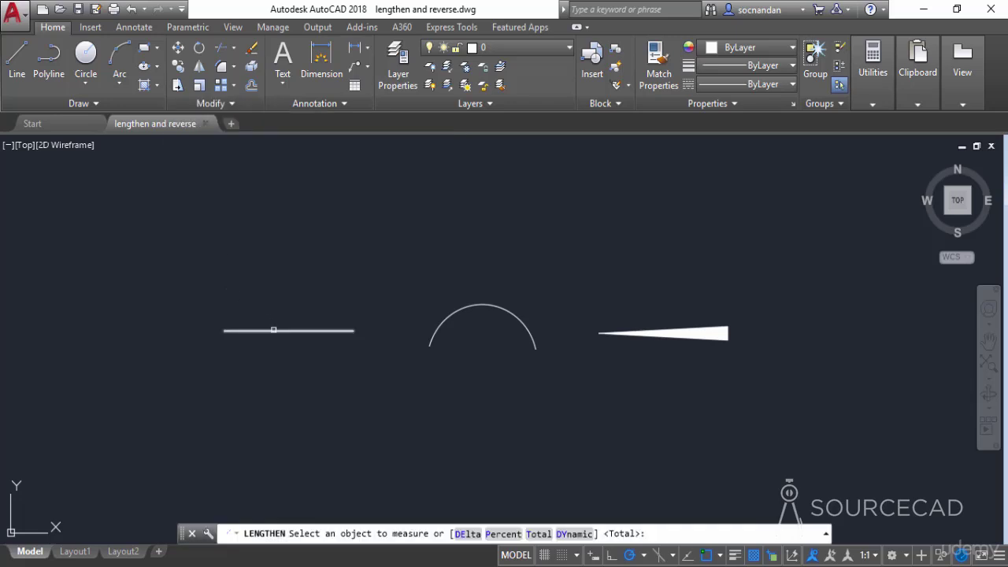
click(273, 330)
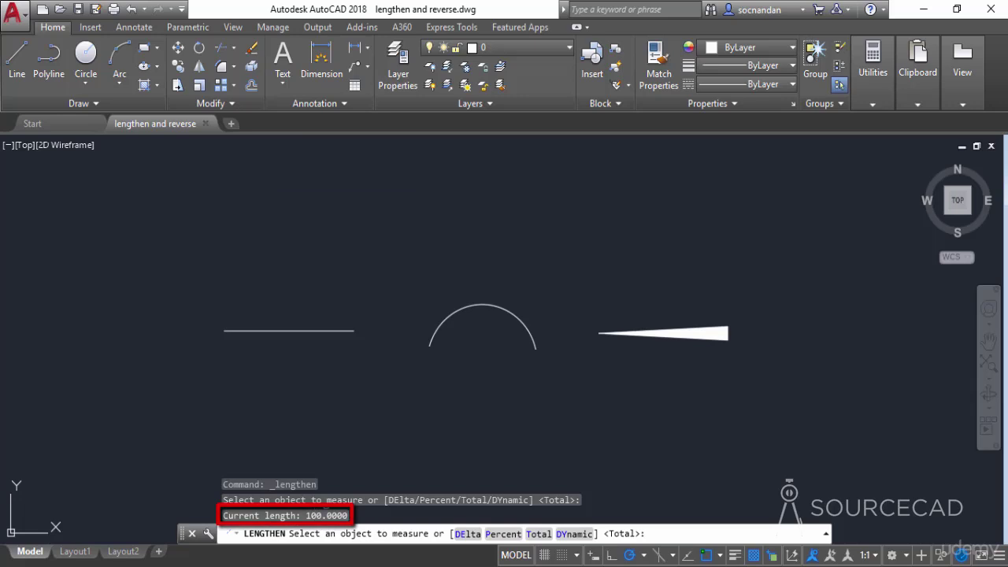
click(442, 323)
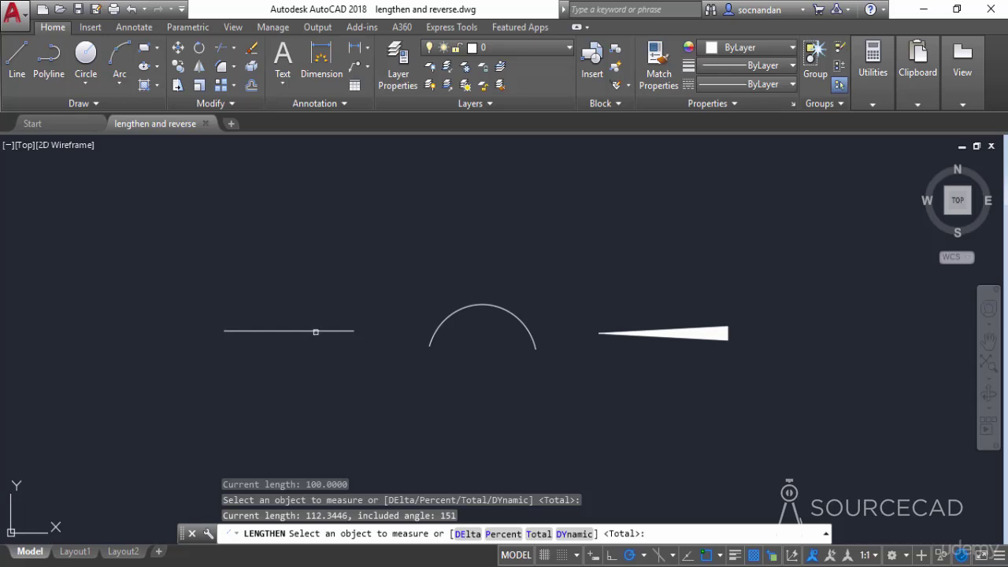
click(315, 331)
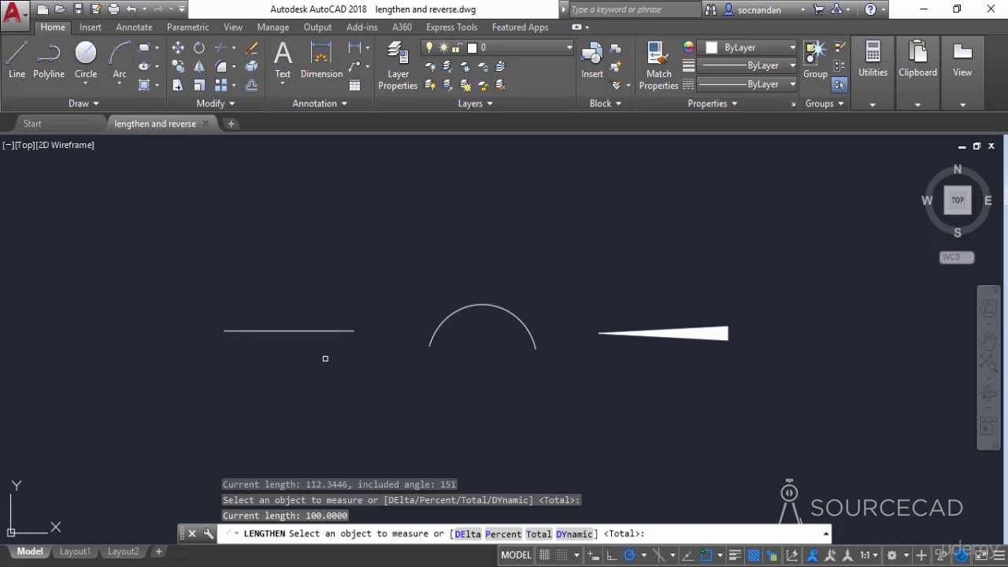
- Extend both ends of the horizontal line by a delta length of 20 each
click(467, 534)
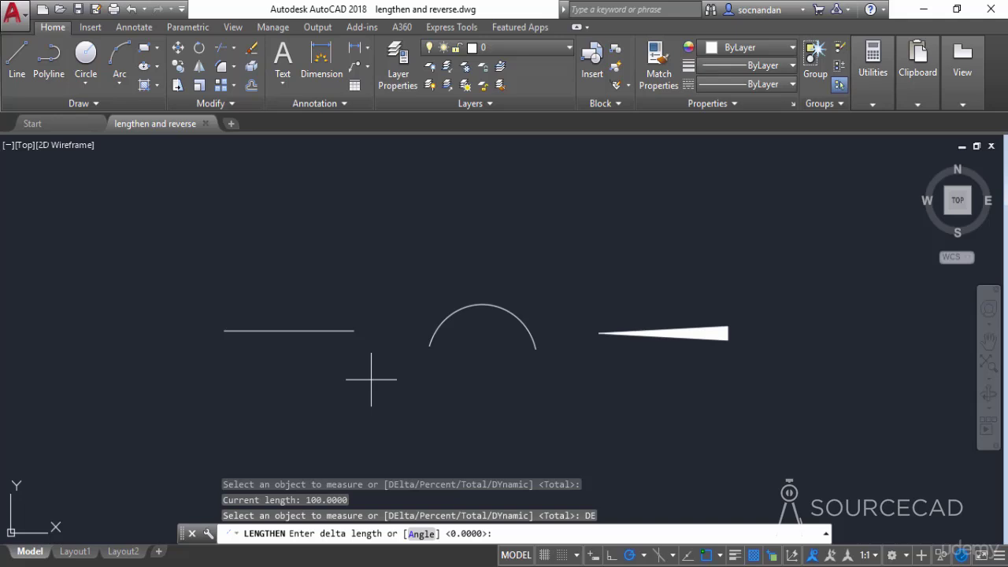
text(20)
key(Return)
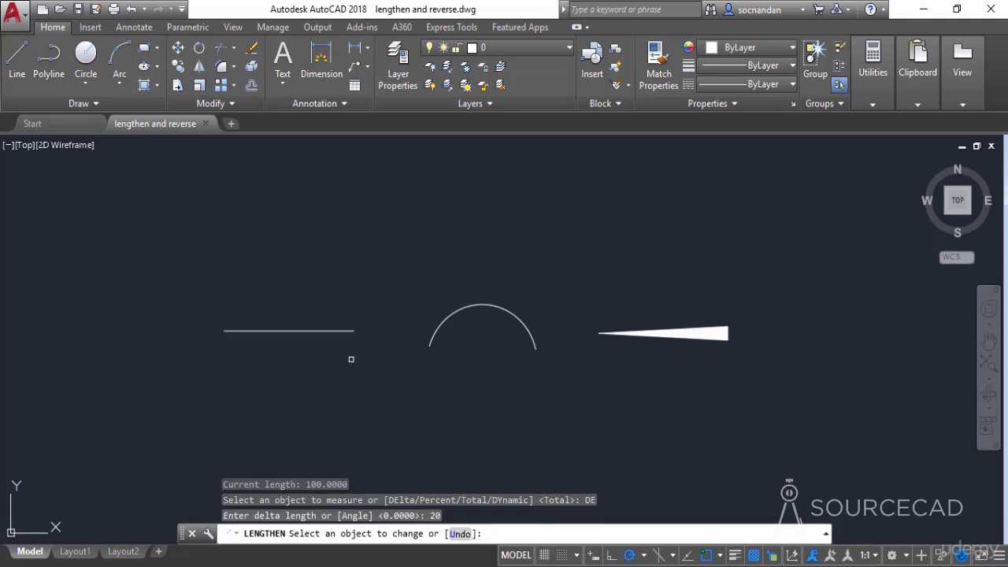
click(345, 331)
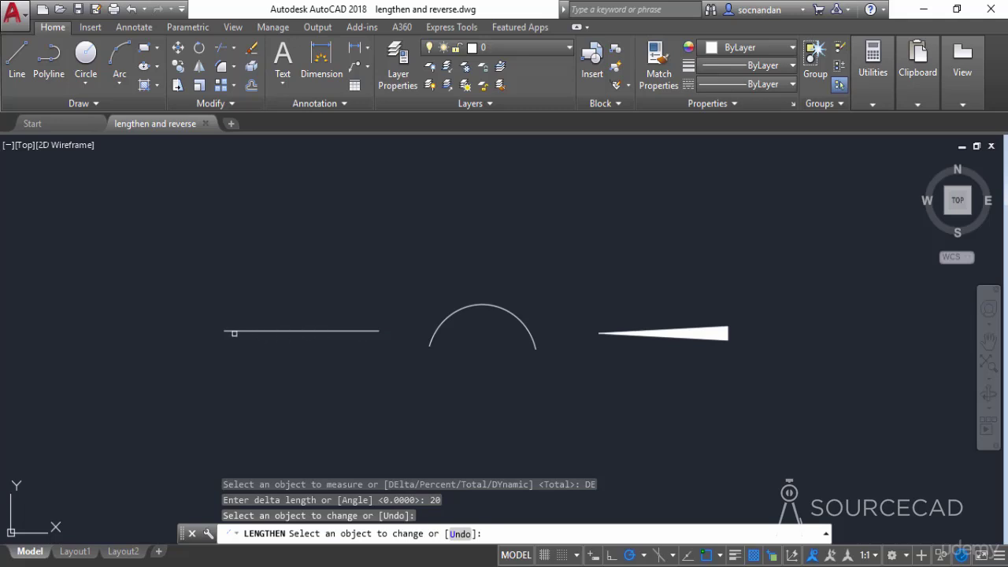
click(231, 332)
click(231, 332)
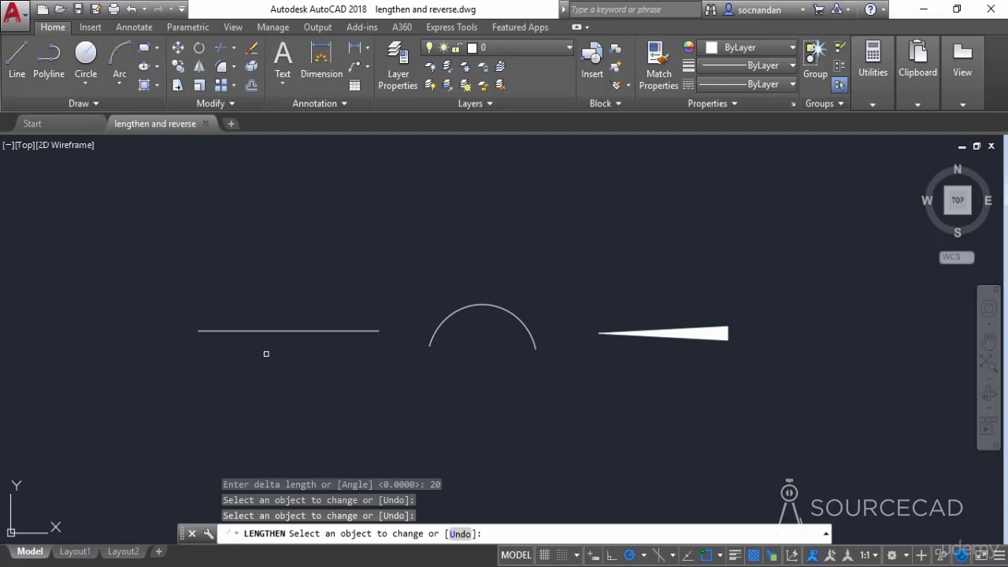
right_click(259, 354)
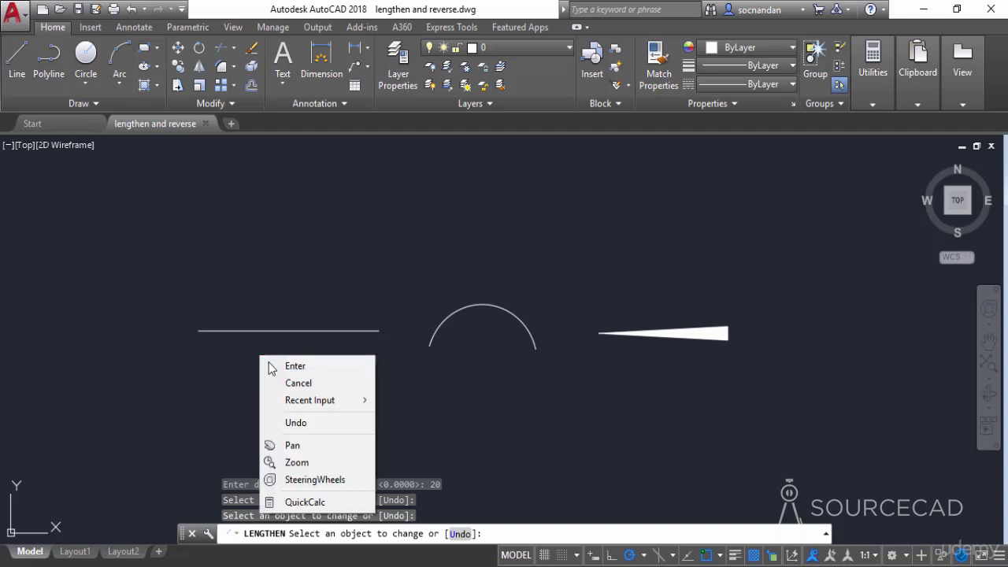
click(282, 362)
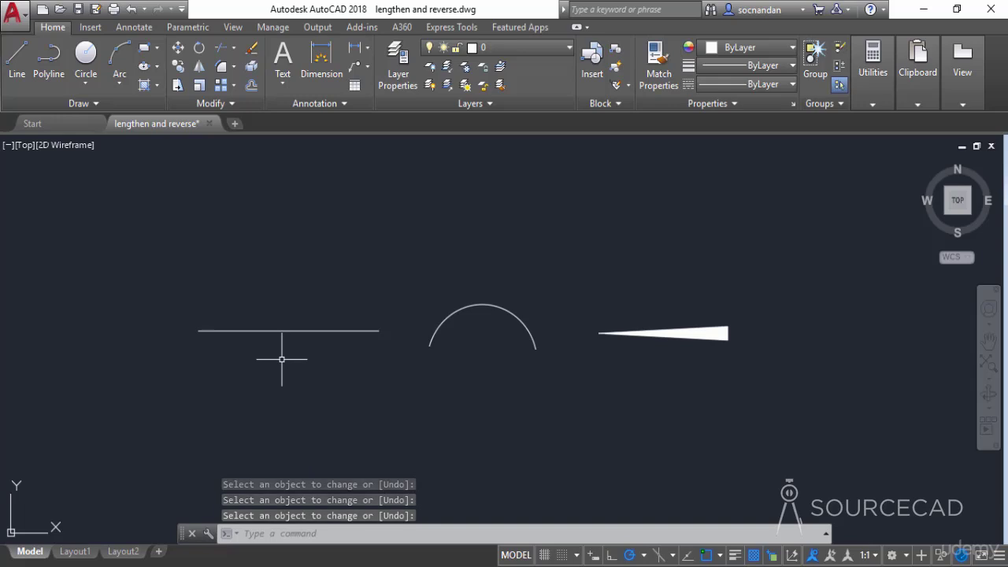
- Shorten the arc from its right end to 70 percent of its length with Lengthen
key(Return)
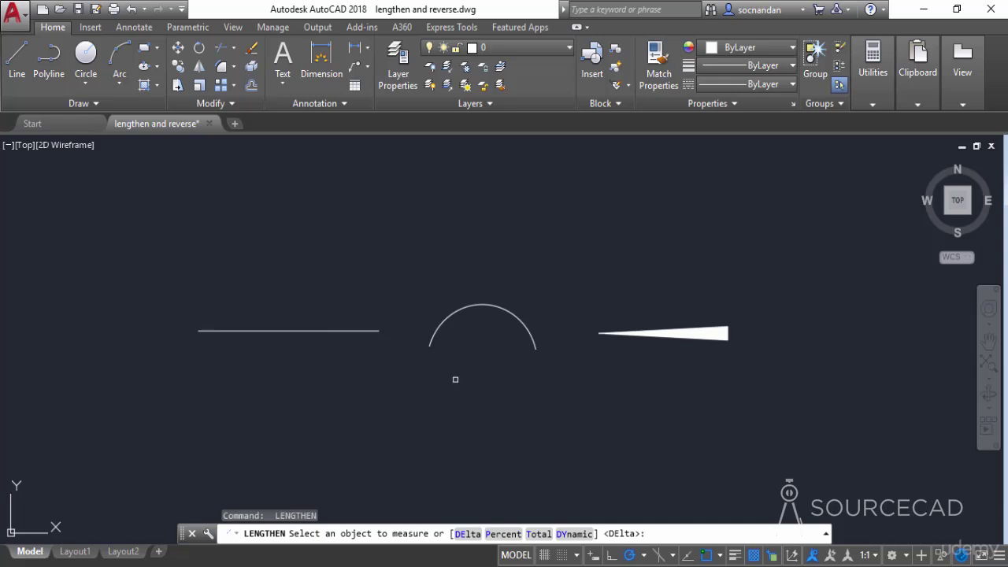
click(504, 534)
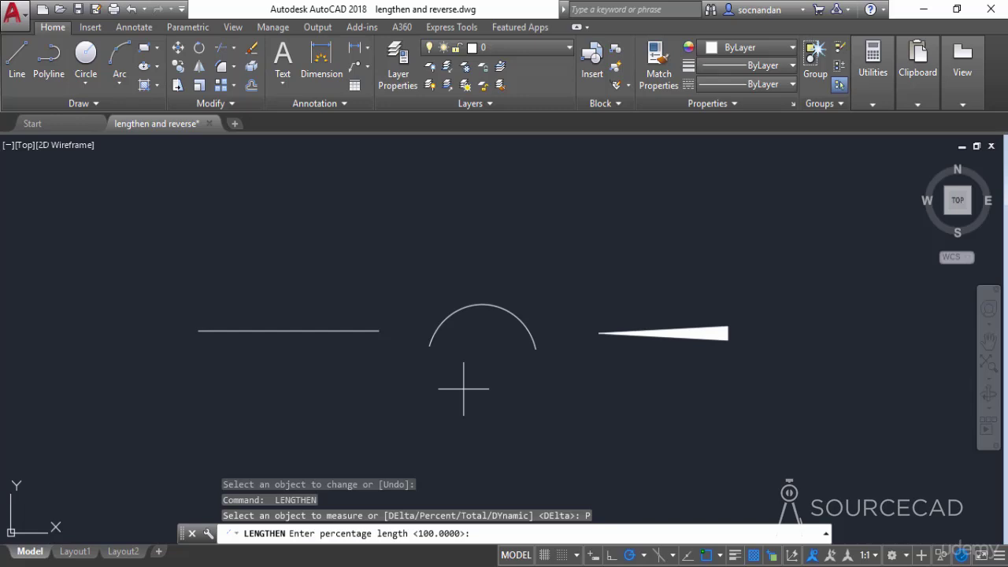
text(7)
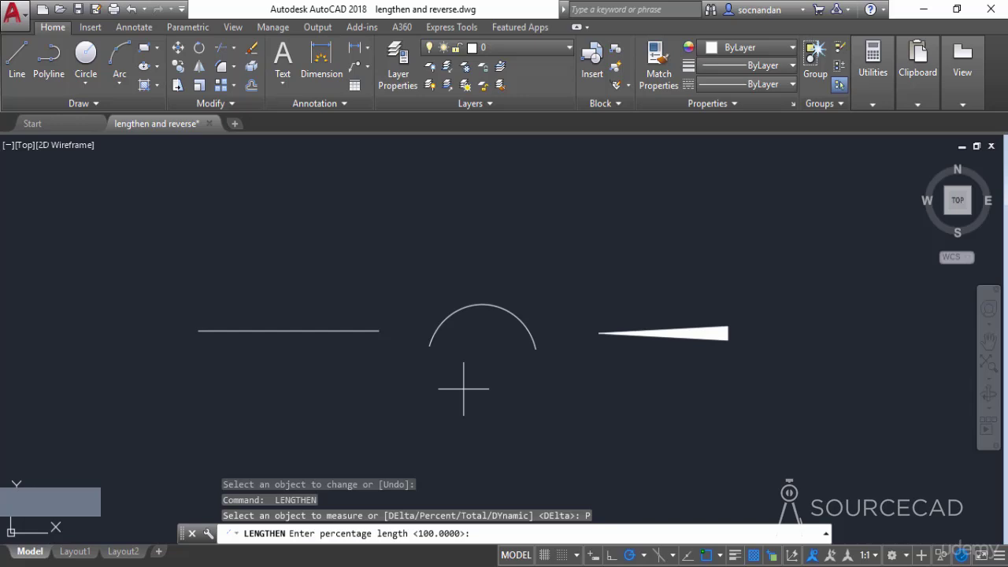
text(0)
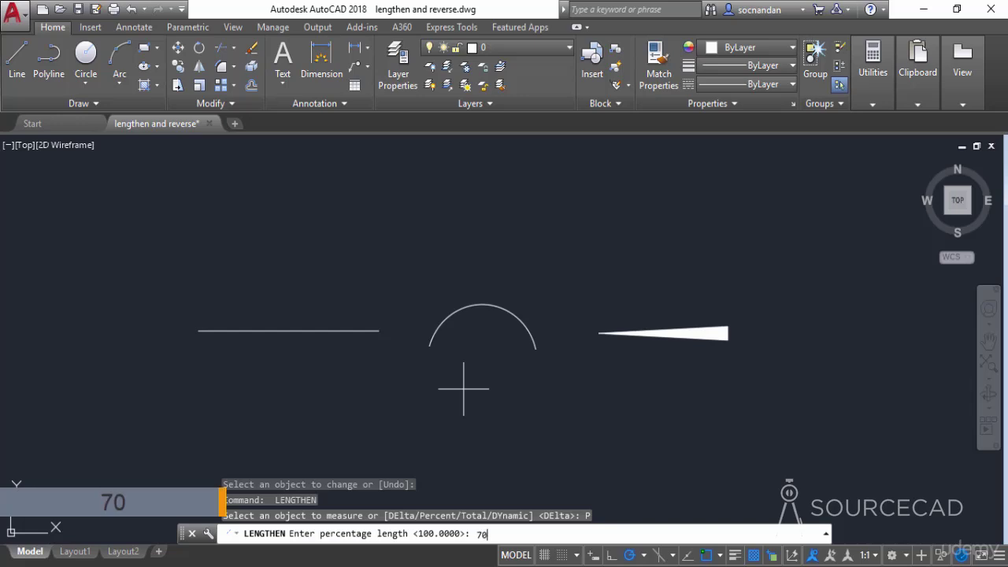
key(Return)
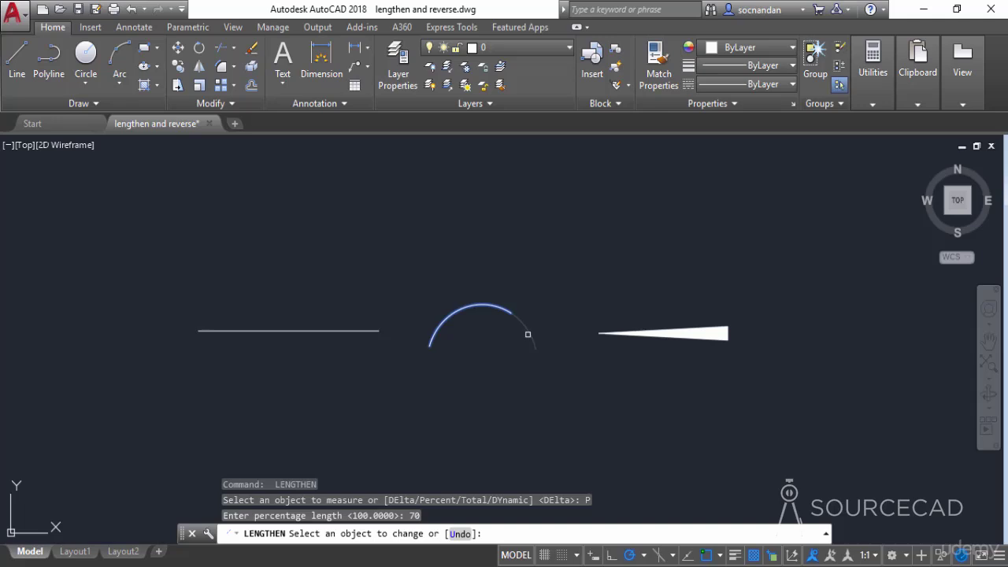
click(530, 334)
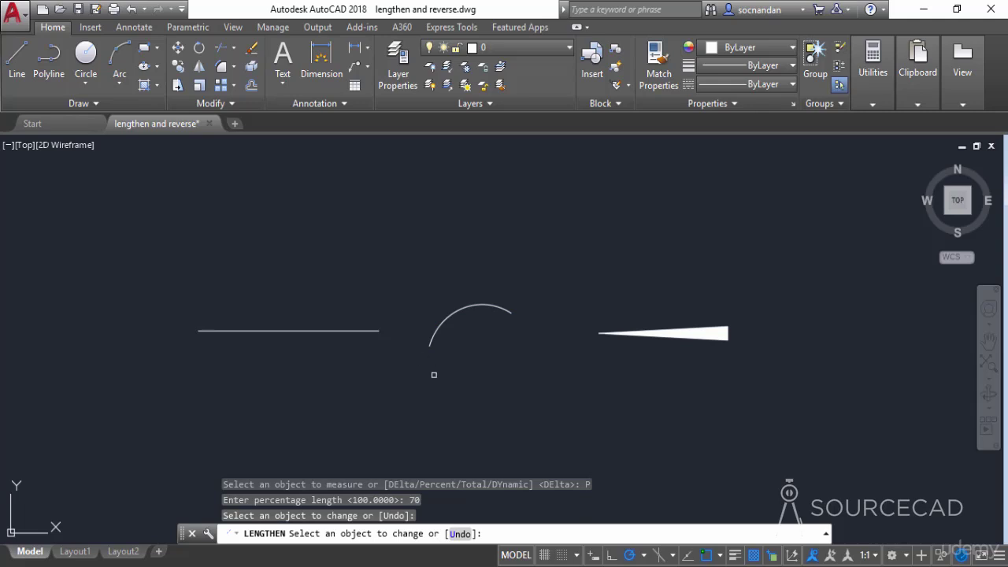
key(Return)
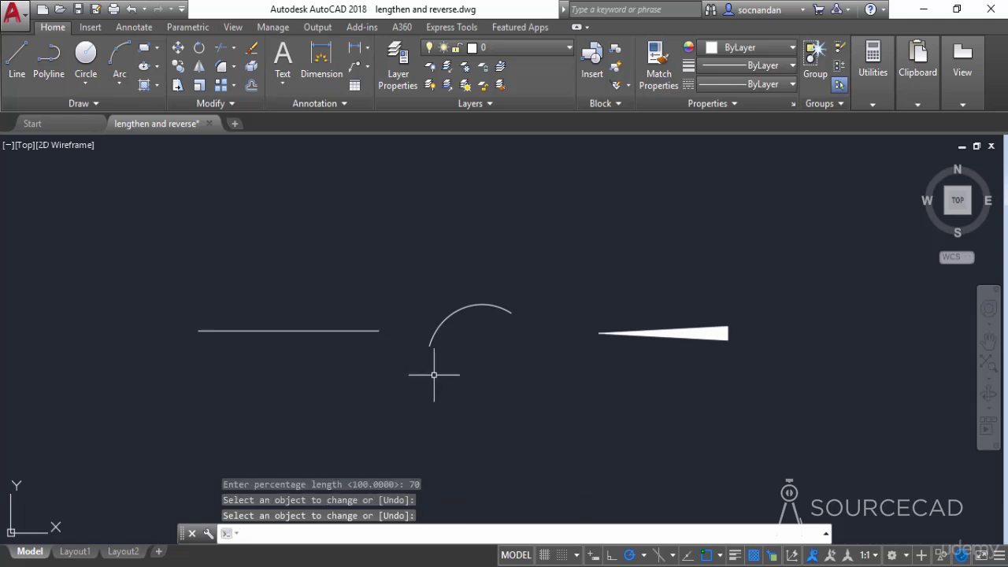
- Set the horizontal line's total length to 60 with Lengthen, trimming it from its left end
key(Return)
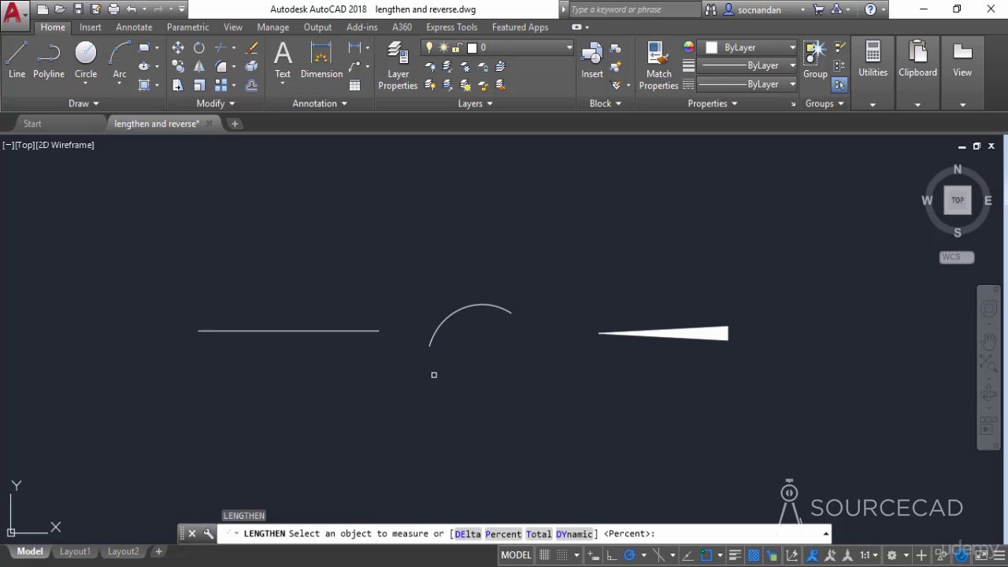
click(539, 534)
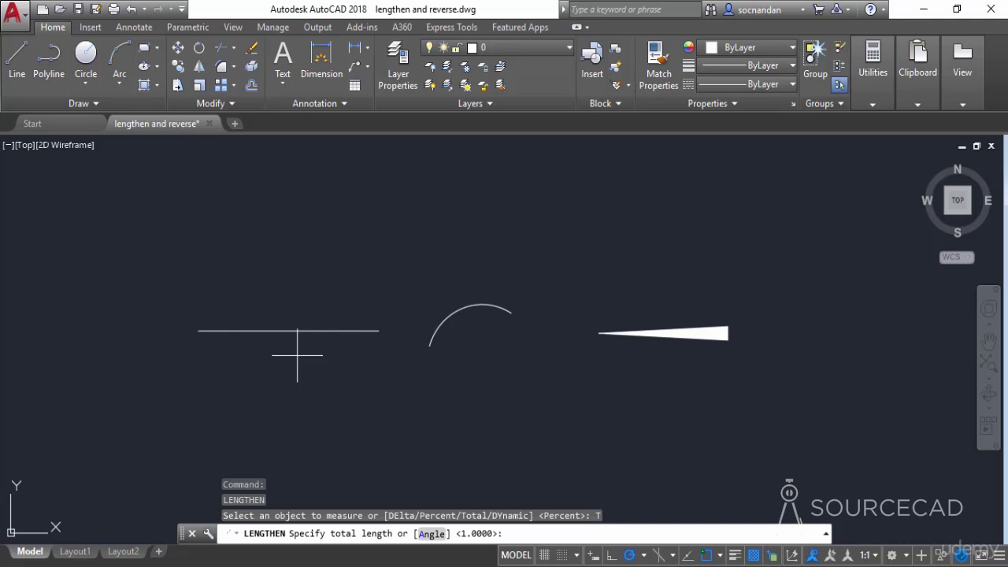
text(60)
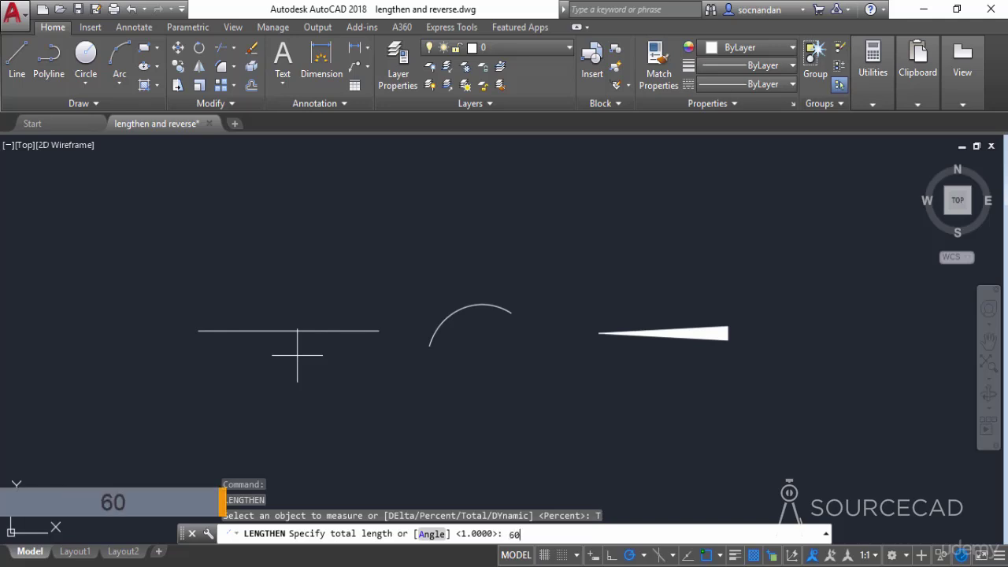
key(Return)
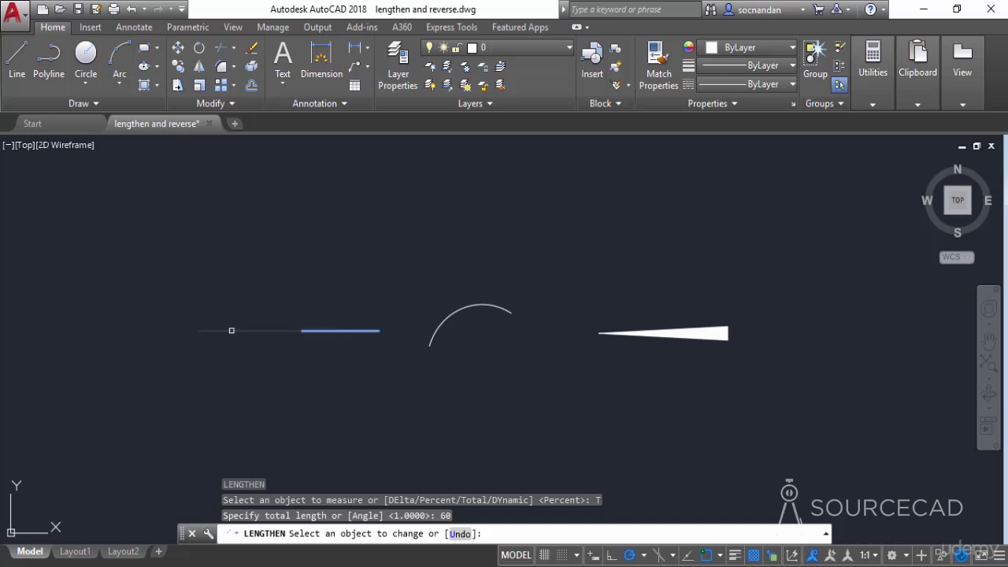
click(240, 330)
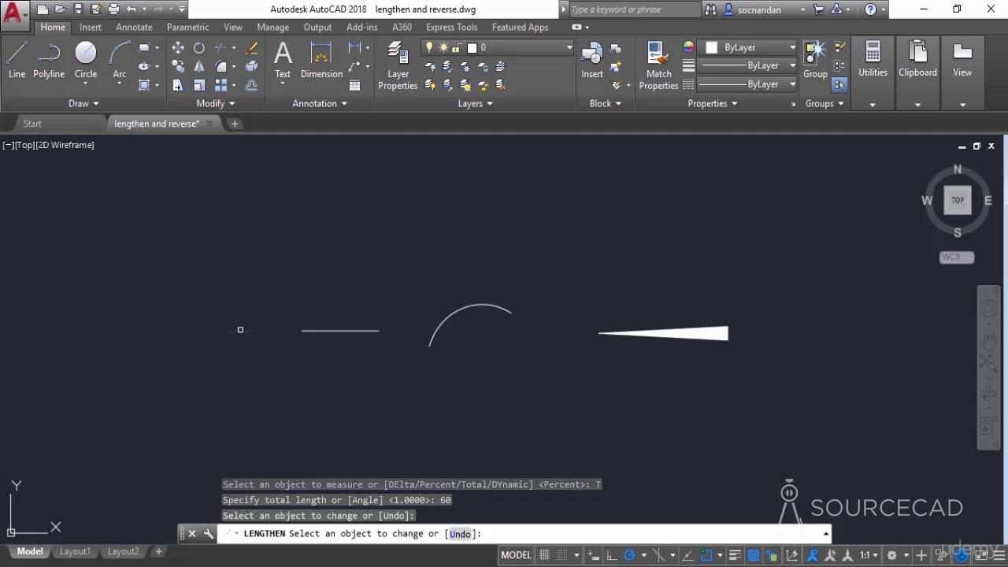
right_click(259, 366)
click(291, 376)
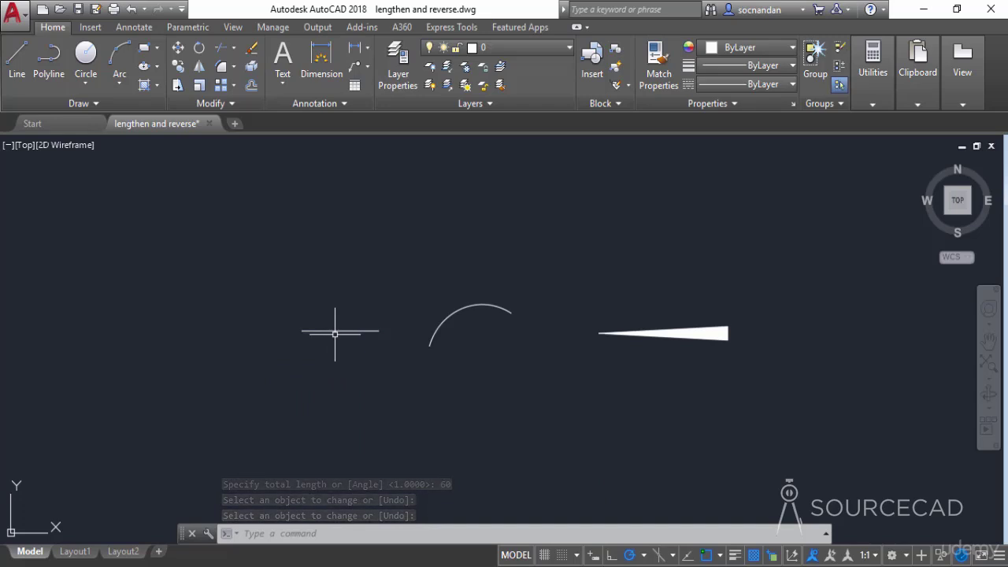
- Measure the shortened line's length with the Lengthen command
key(Return)
key(Return)
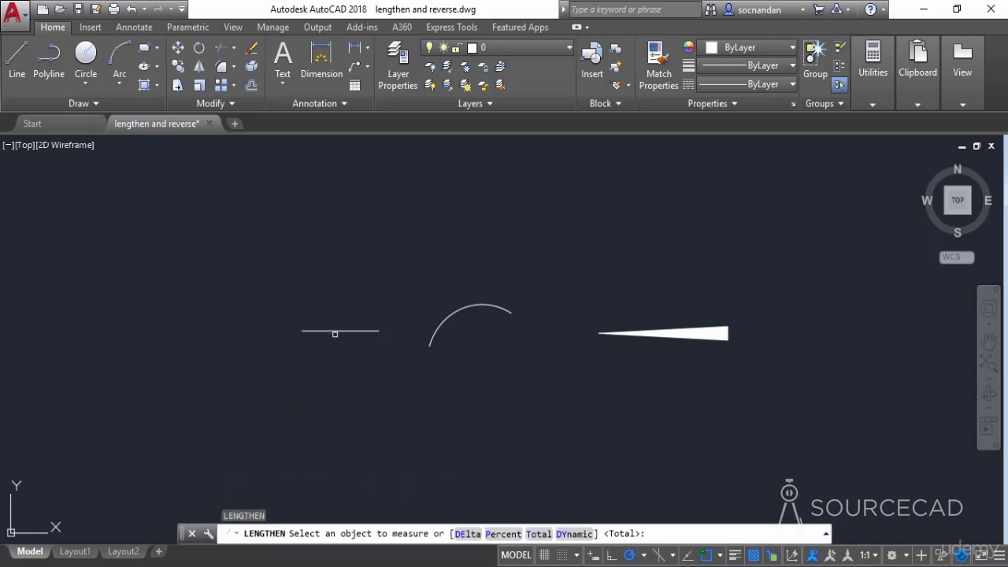
click(346, 333)
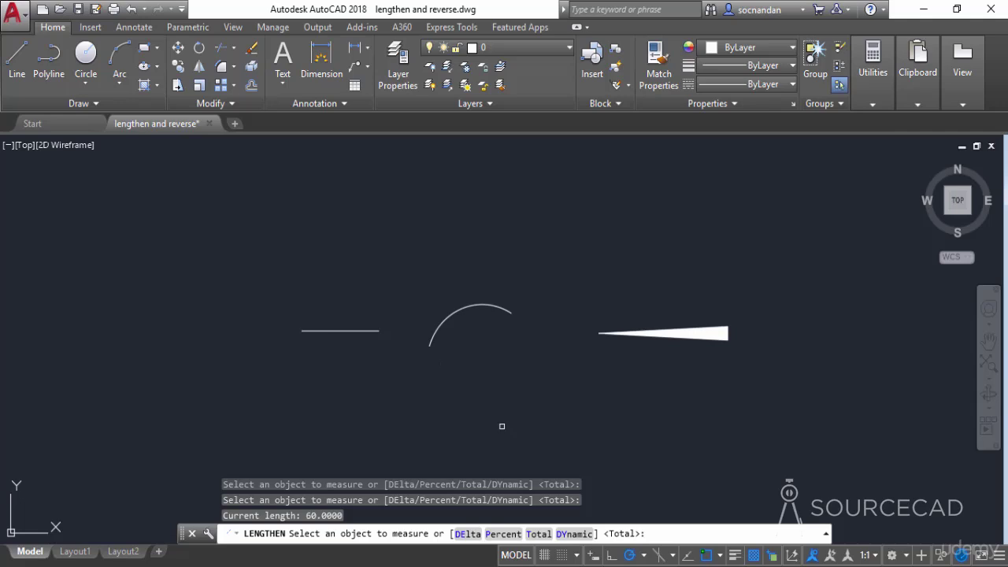
- Dynamically lengthen the line's left end further left and the arc's left end around to below its centre
click(574, 534)
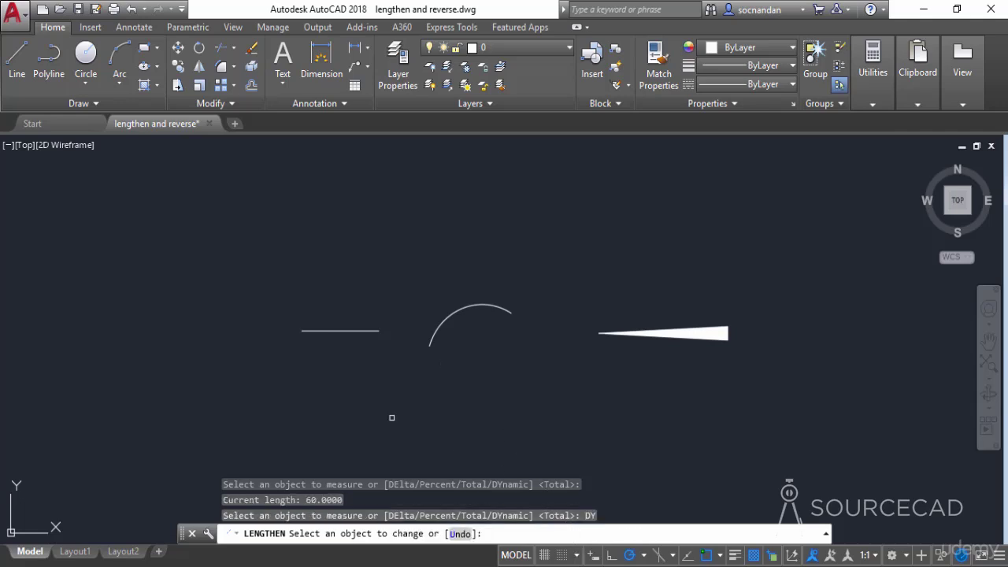
click(302, 331)
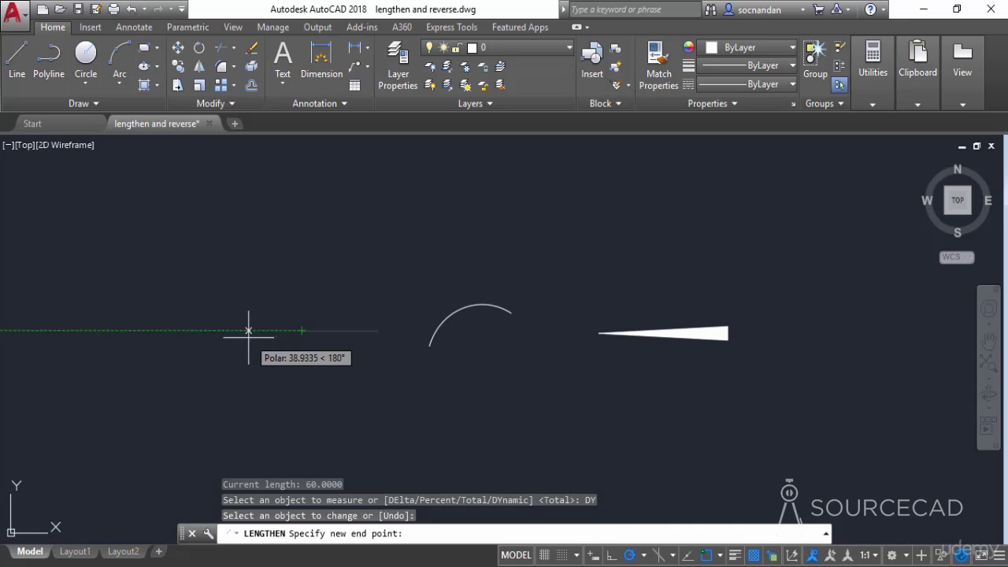
click(142, 330)
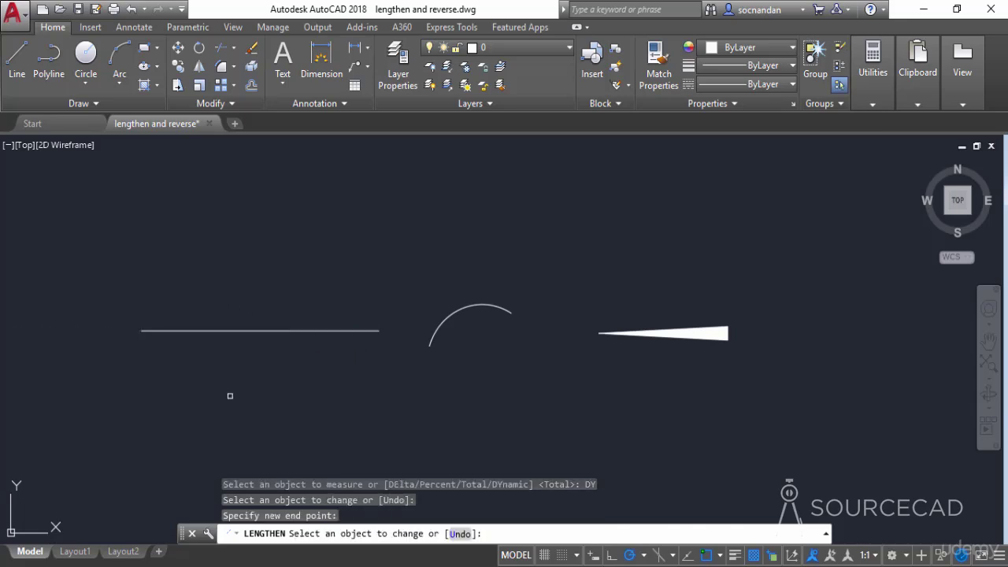
click(431, 340)
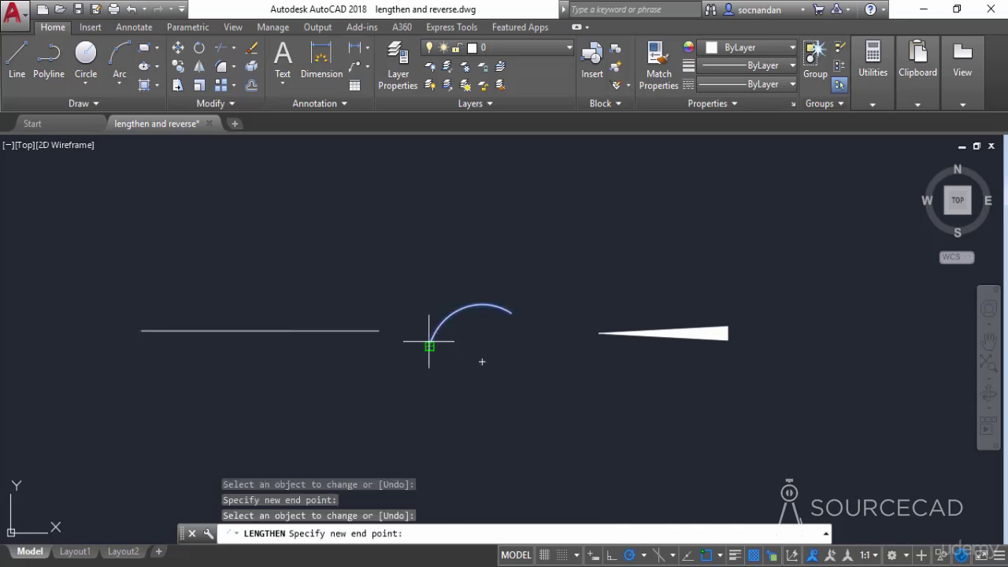
click(464, 419)
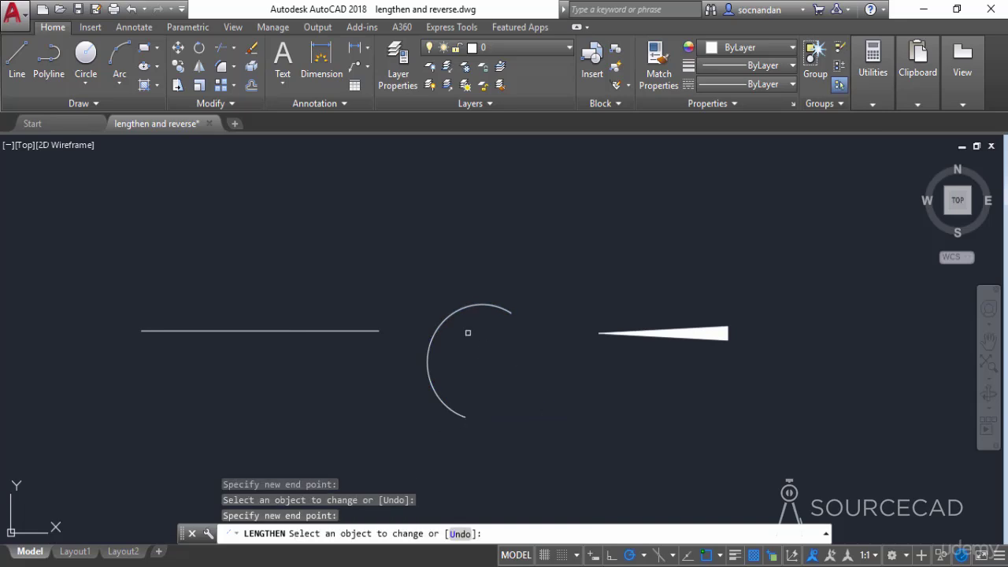
key(Escape)
- Erase the horizontal line and the arc, keeping only the tapered polyline
click(508, 369)
click(316, 261)
right_click(315, 259)
click(350, 305)
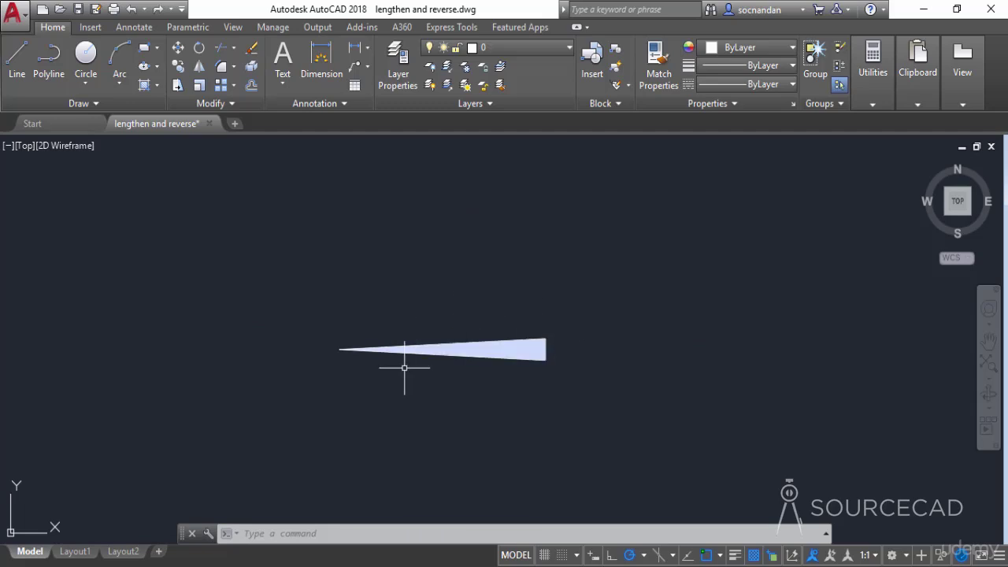
- Reverse the direction of the tapered polyline with the Reverse command
click(231, 104)
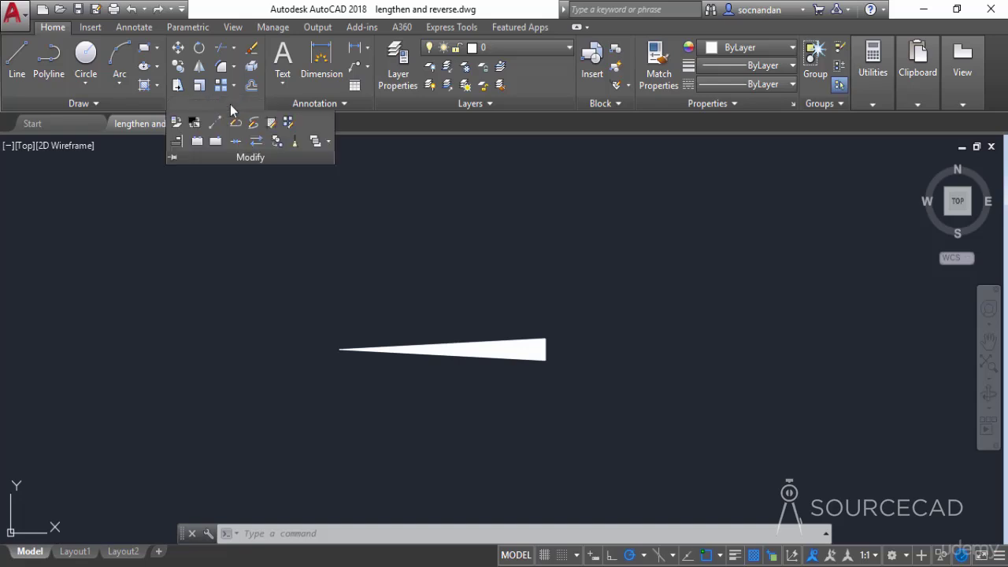
click(257, 144)
click(419, 358)
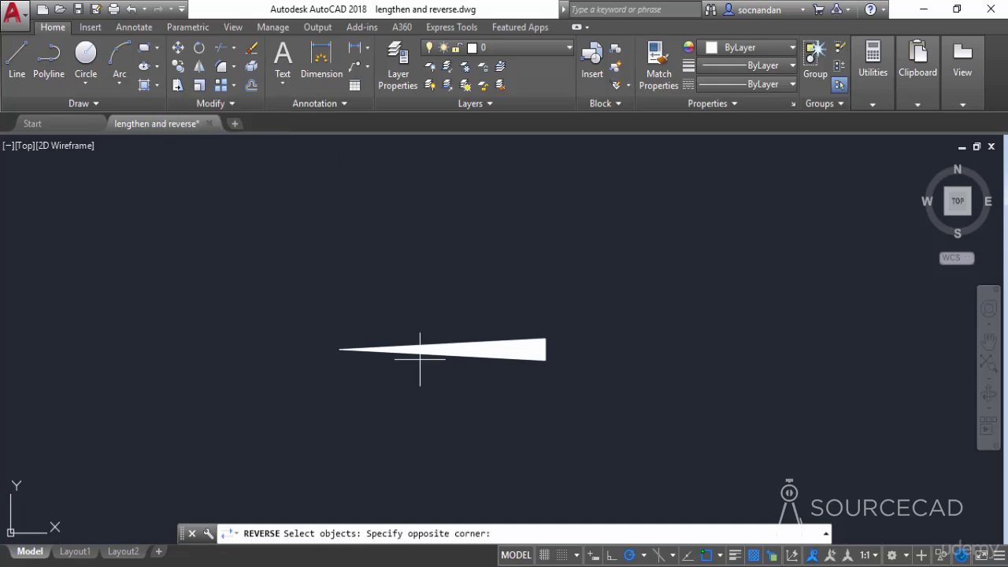
click(394, 323)
key(Return)
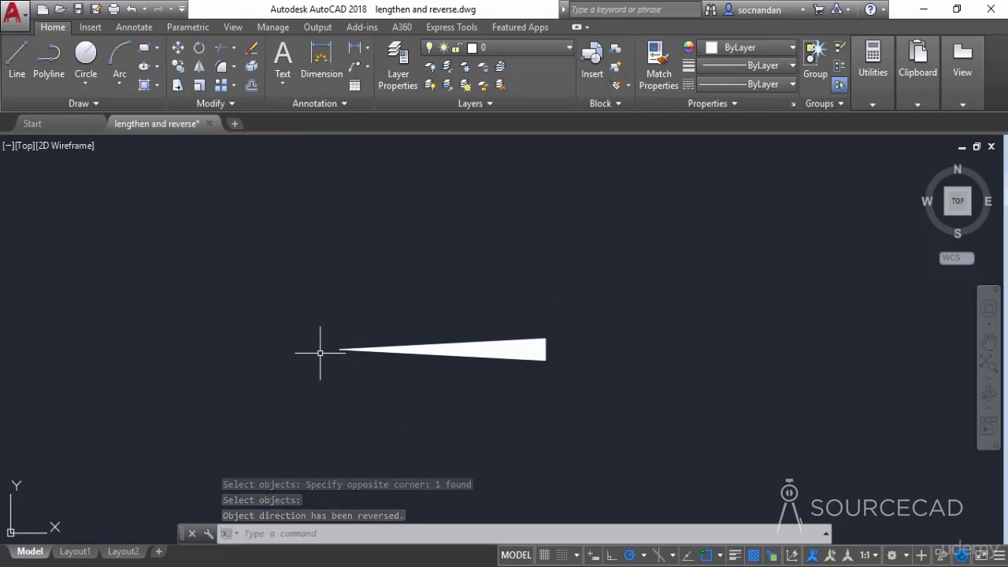
- Enlarge the command window to show one history line and set the PLINEREVERSEWIDTHS system variable to 1
drag(207, 526, 207, 508)
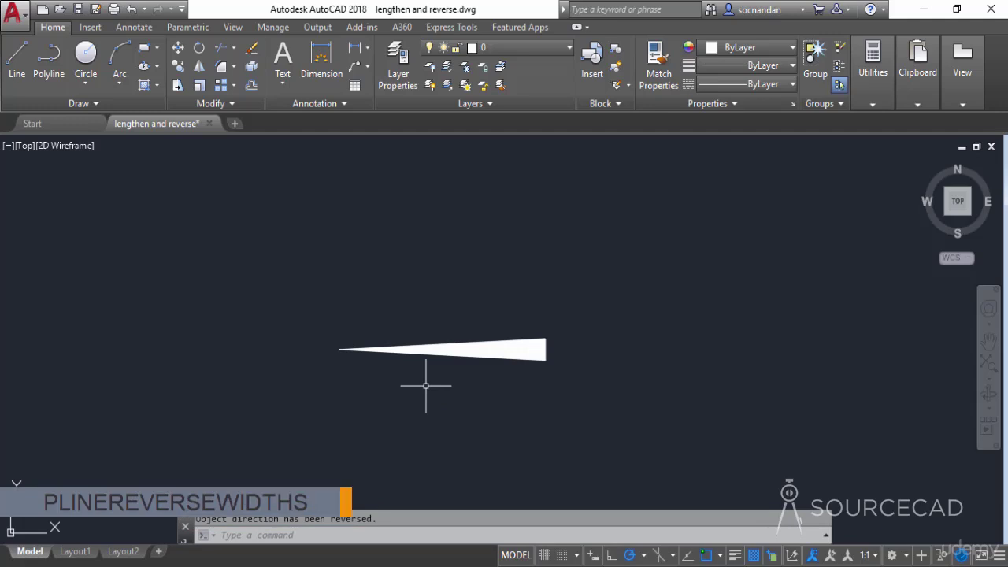
text(PLINEREVERSEWIDTHS)
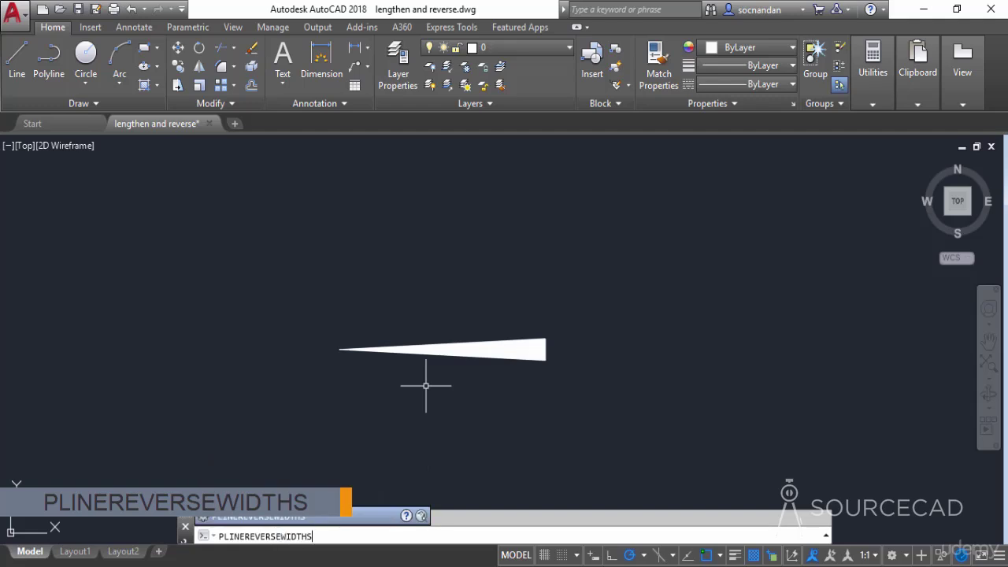
key(Return)
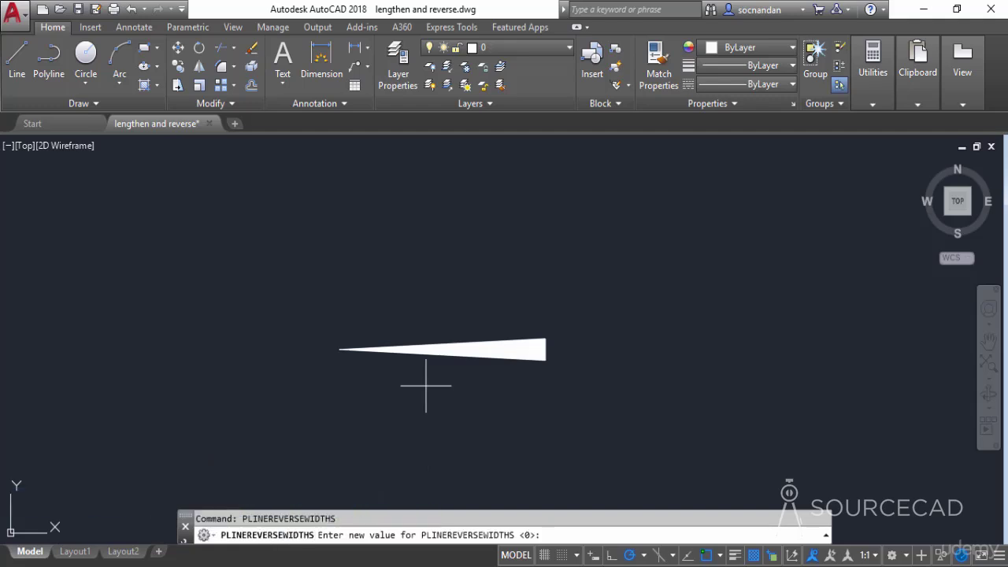
text(1)
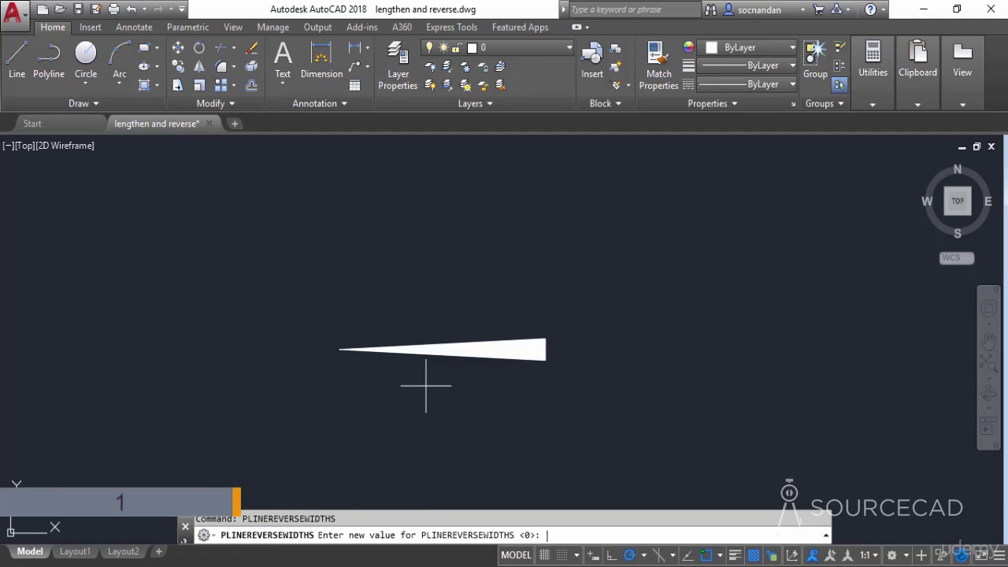
key(Return)
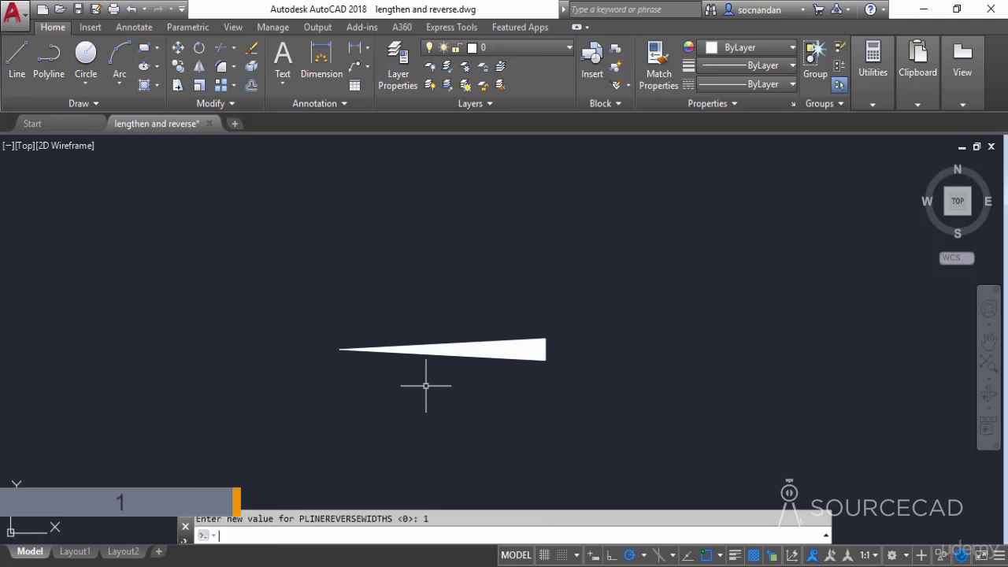
- Reverse the tapered polyline again with the Reverse command to swap its start and end widths
click(227, 105)
click(257, 141)
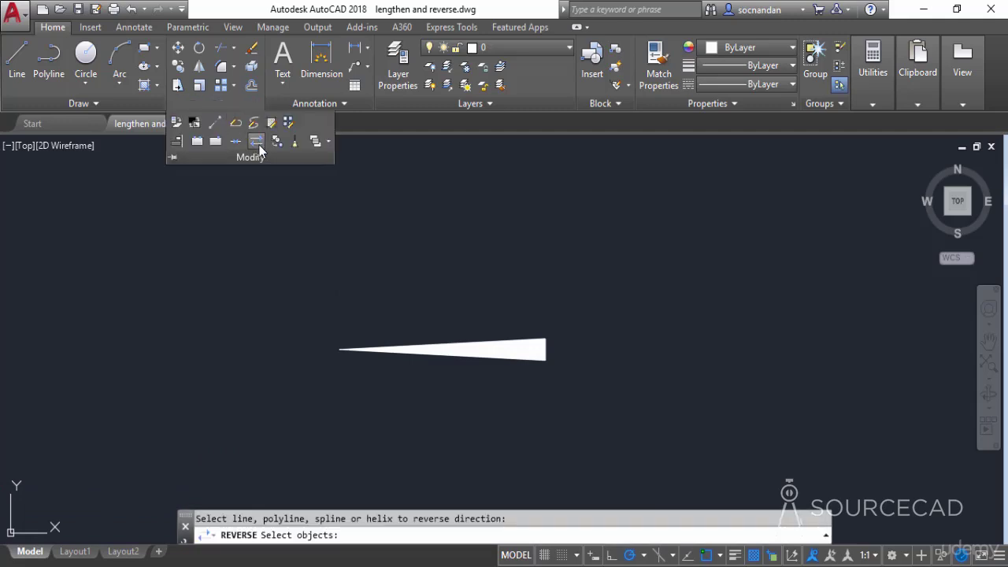
click(432, 387)
click(390, 307)
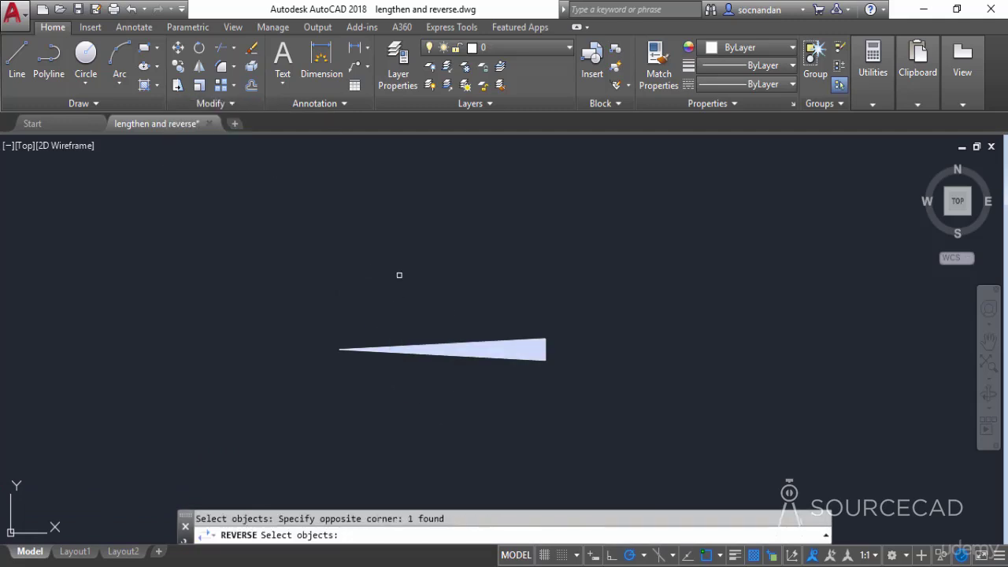
key(Return)
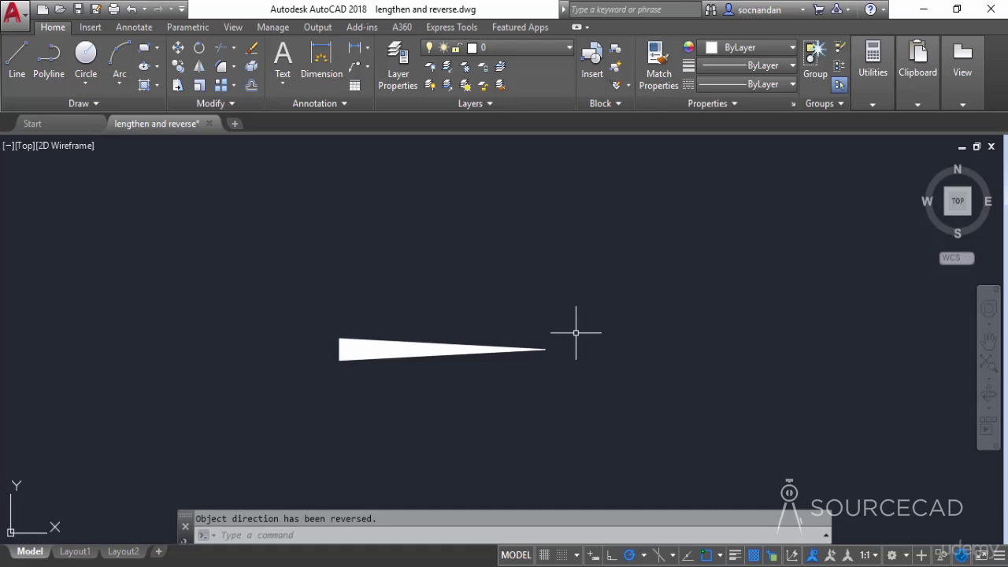
- Set the PLINEREVERSEWIDTHS system variable back to 0
text(PLINE)
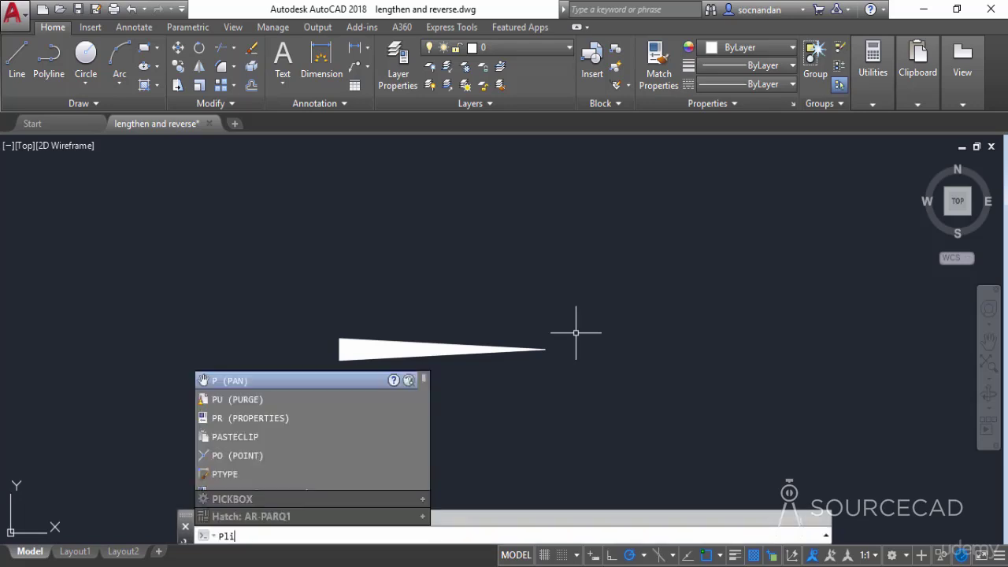
text(REVERSEWIDTHS)
key(Return)
text(0)
key(Return)
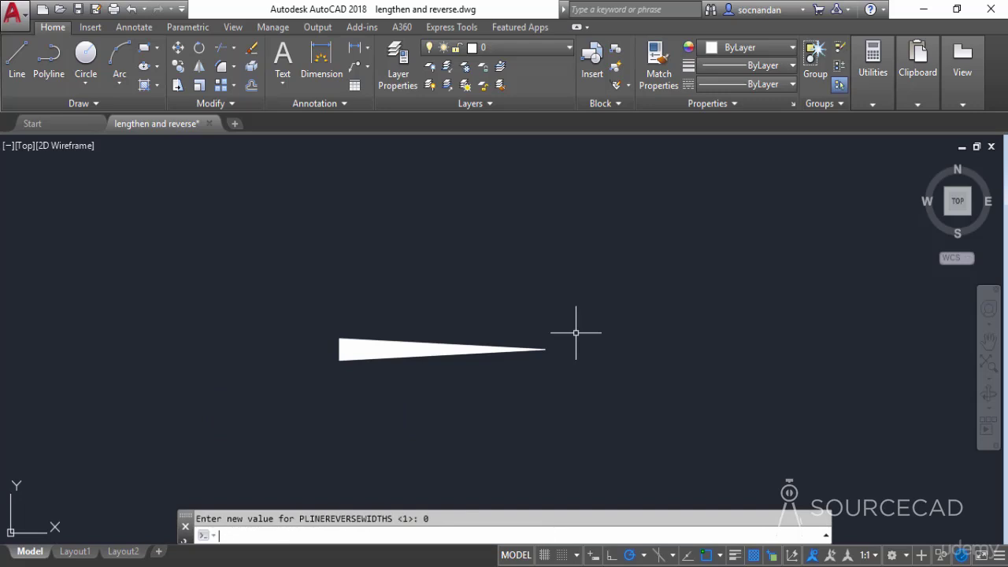
- Erase the tapered polyline from the drawing
click(578, 376)
click(486, 255)
right_click(483, 254)
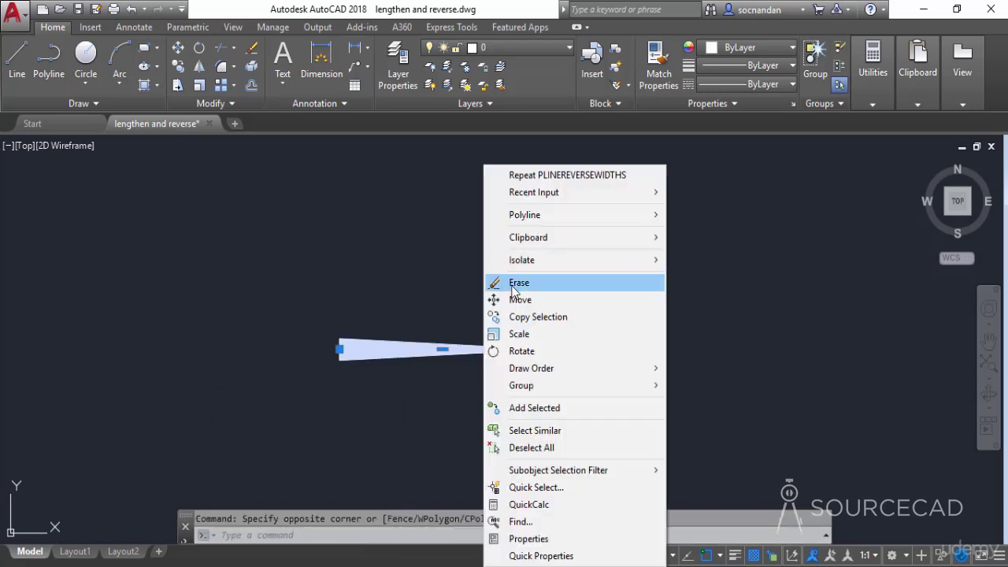
click(513, 285)
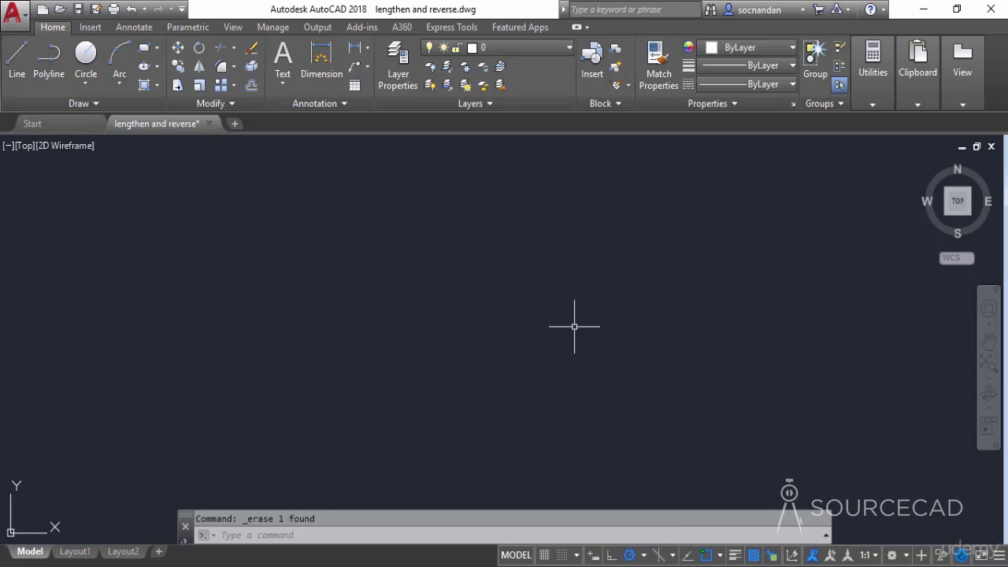